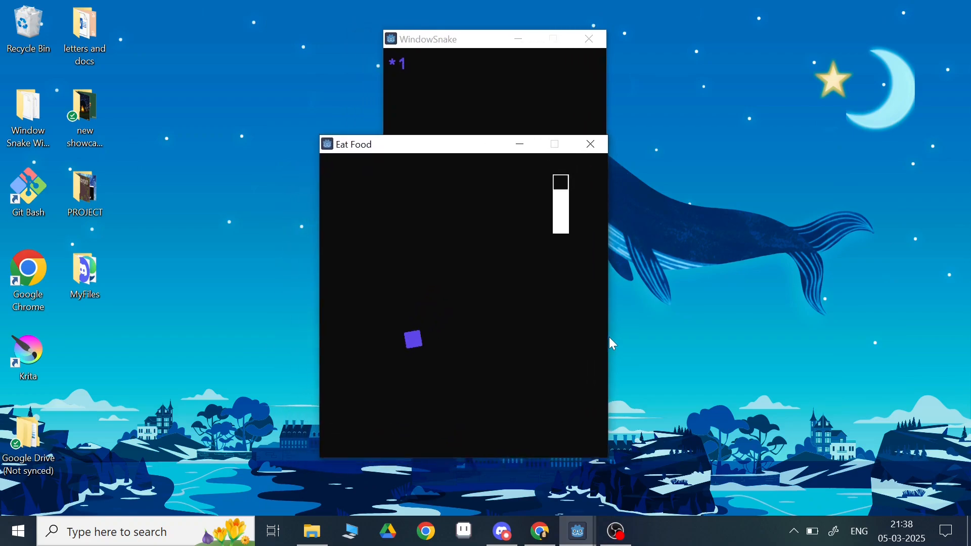
# Steer the snake left and down onto the purple food, raising the score to 2, then head right.
pyautogui.press('Left')
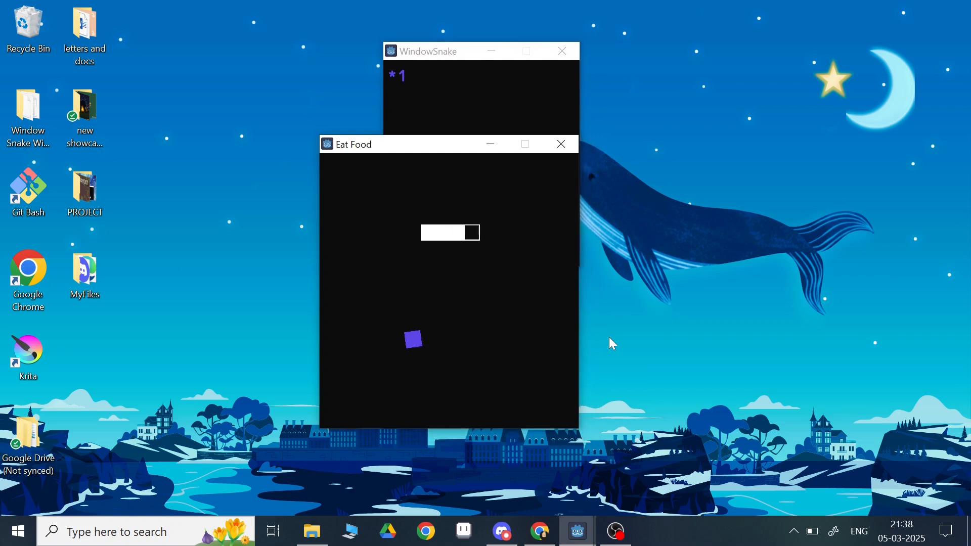
pyautogui.press('Down')
pyautogui.press('Right')
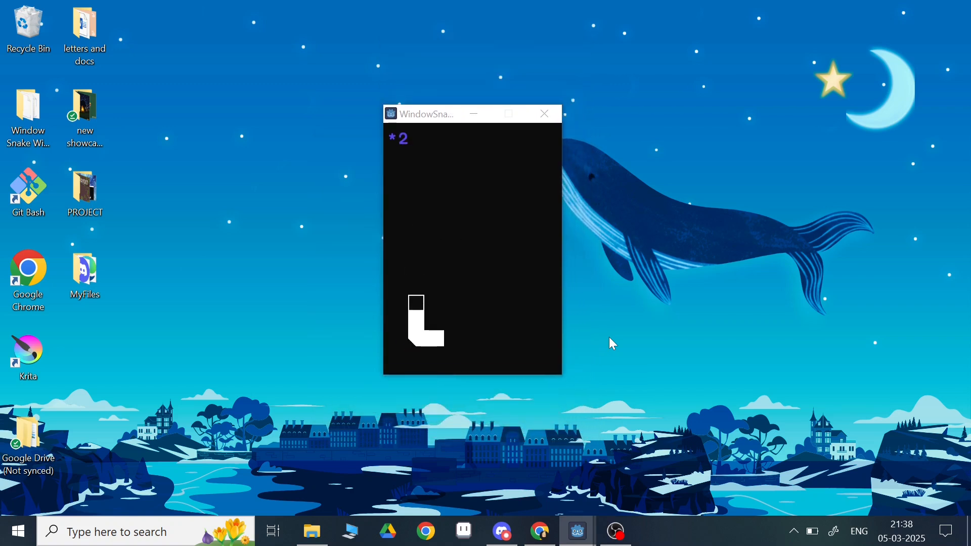
# Move the cat right, down and left among the milk bottles in the running debug game.
pyautogui.press('Down')
pyautogui.press('Left')
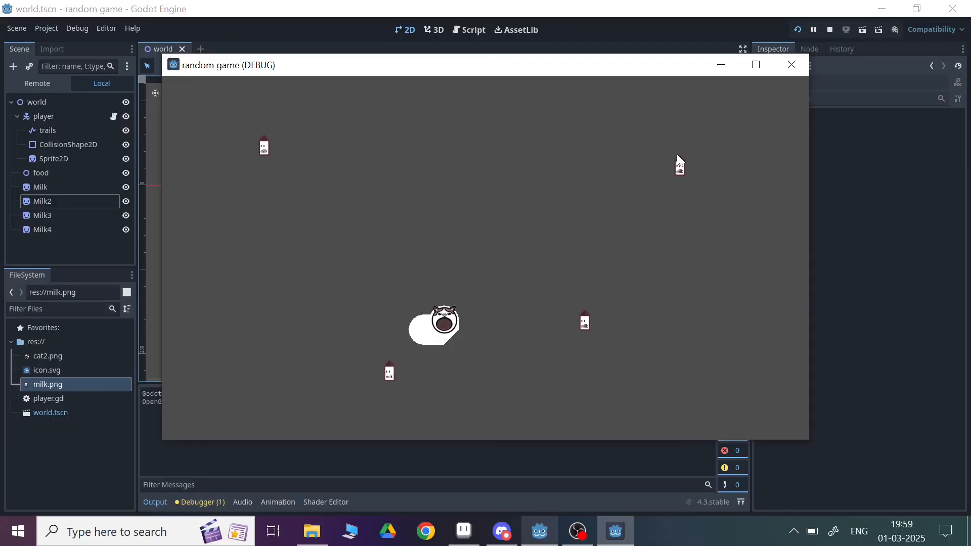
pyautogui.press('Right')
pyautogui.press('Down')
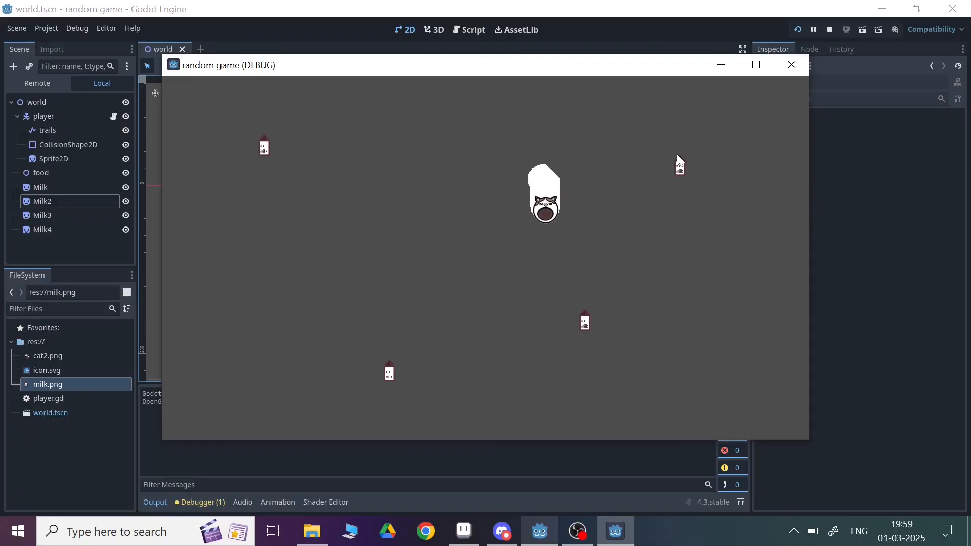
pyautogui.press('Left')
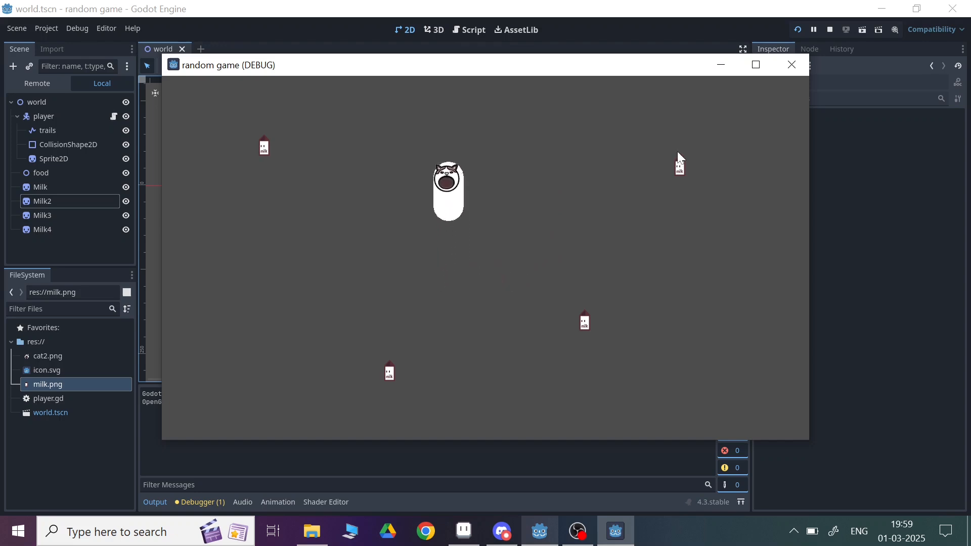
pyautogui.press('Left')
pyautogui.press('Down')
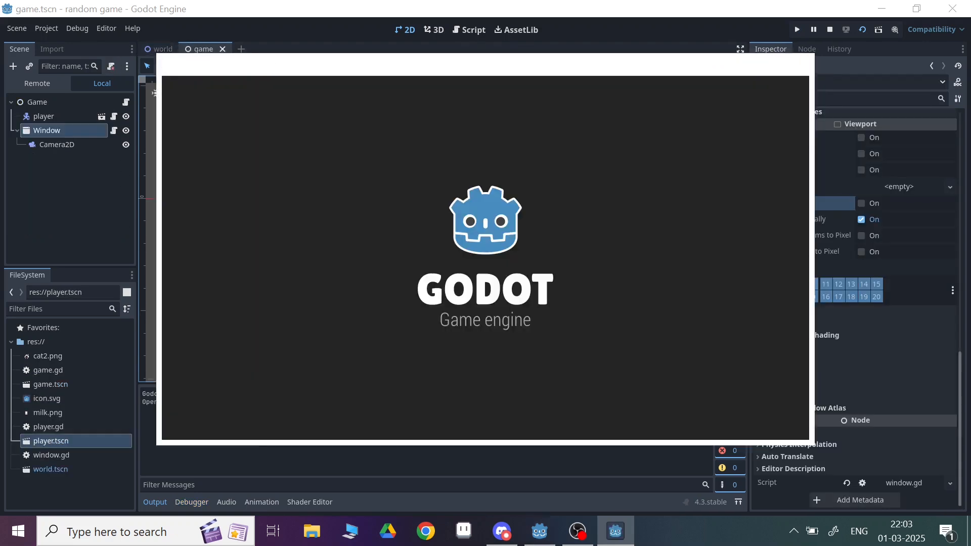
# Steer the snake around with the arrow keys so the game window grows as it travels.
pyautogui.press('Right')
pyautogui.press('Up')
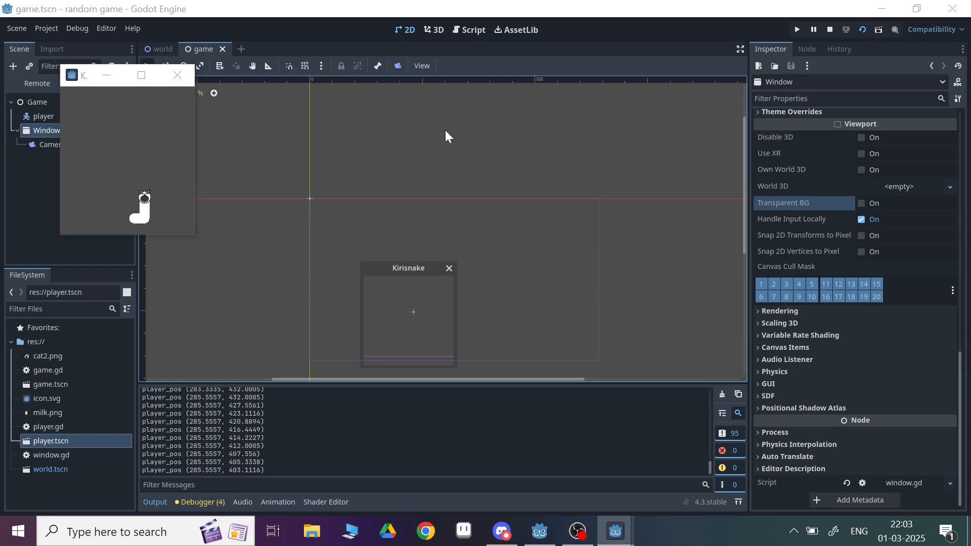
pyautogui.press('Down')
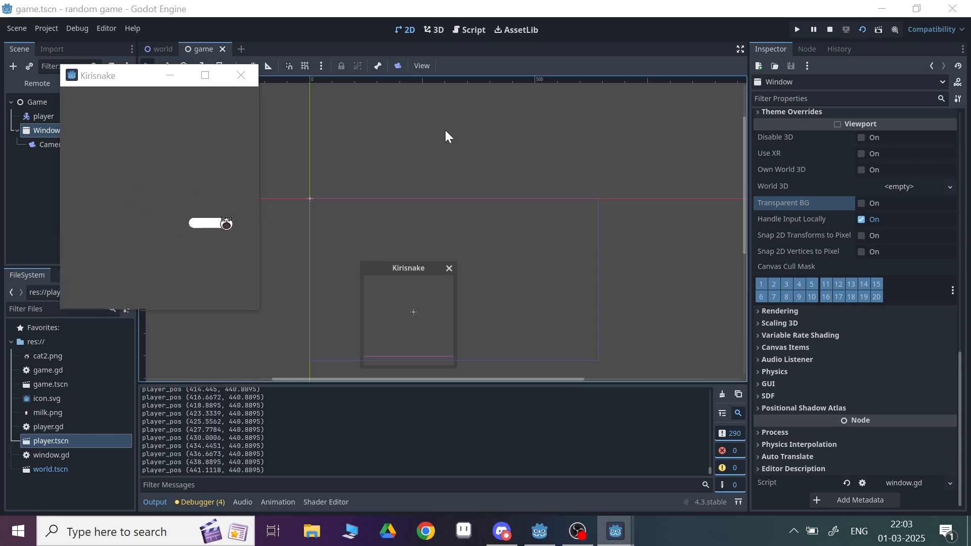
pyautogui.press('Up')
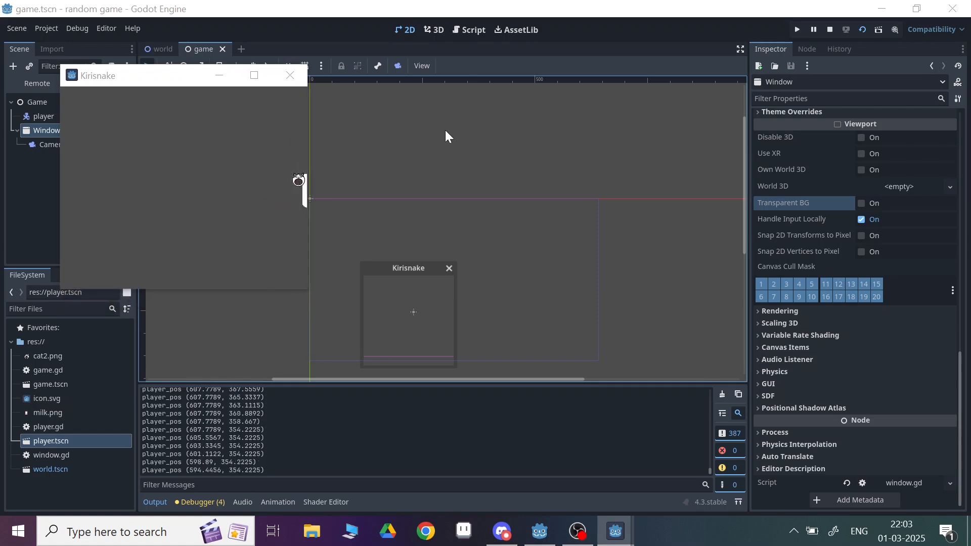
pyautogui.press('Left')
pyautogui.press('Down')
pyautogui.press('Right')
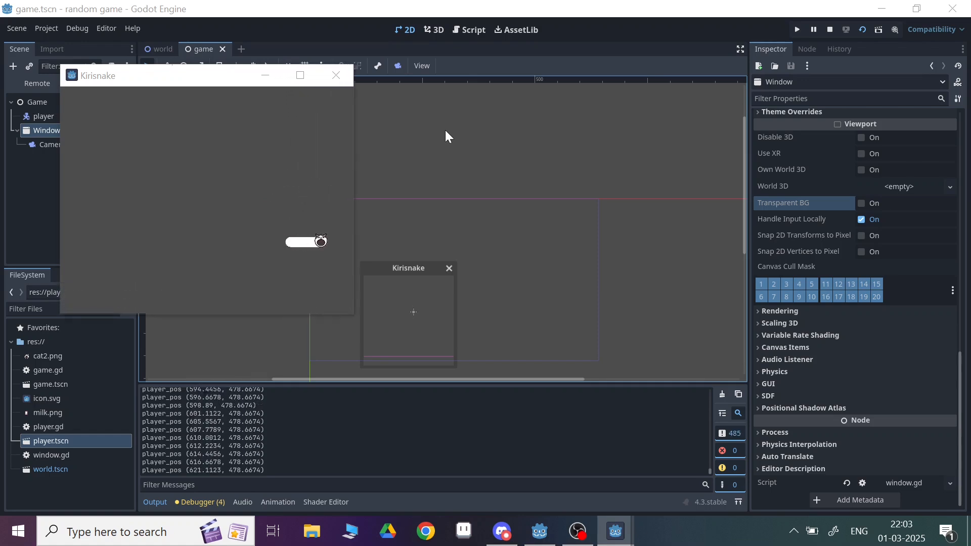
pyautogui.press('Up')
pyautogui.press('Left')
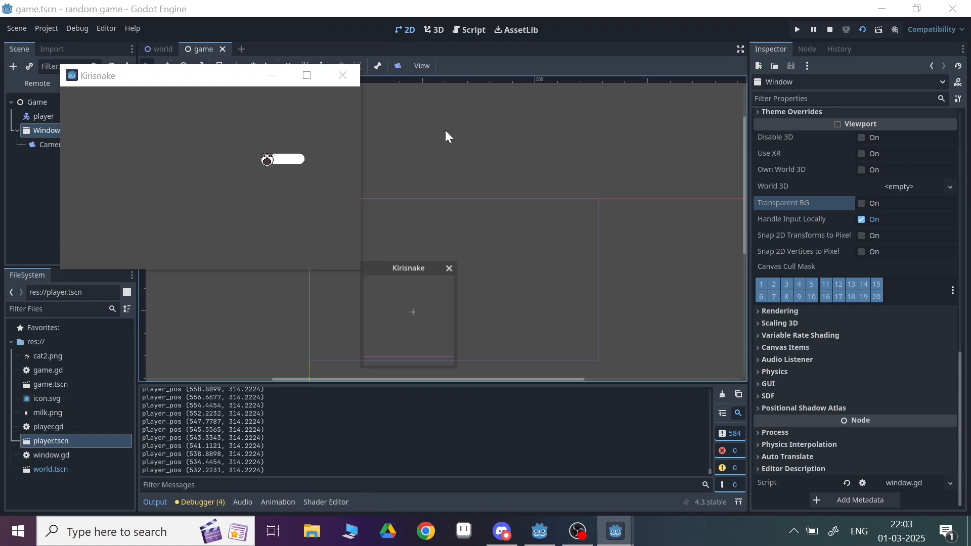
pyautogui.press('Down')
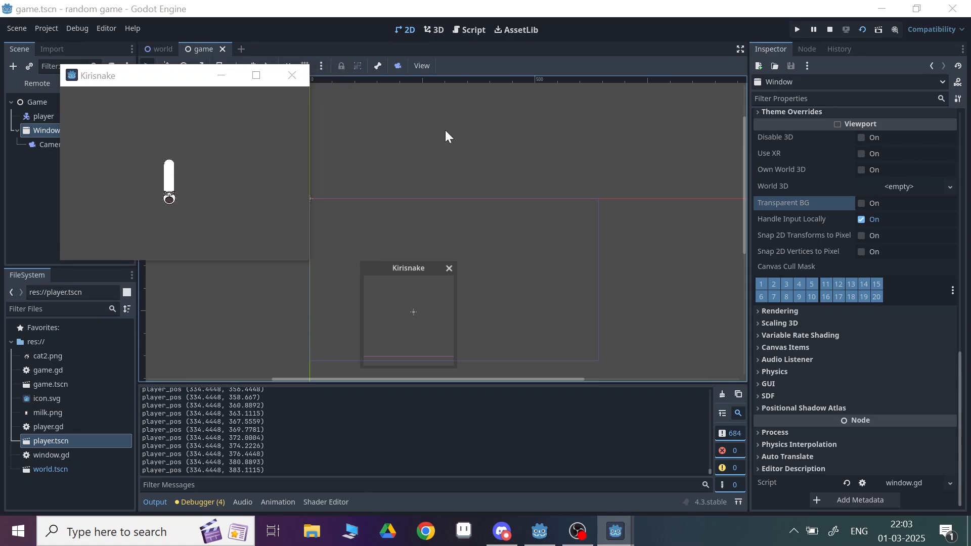
pyautogui.press('Right')
# Keep weaving the snake right, down and up while player_pos values log to the Output panel.
pyautogui.press('Up')
pyautogui.press('Right')
pyautogui.press('Down')
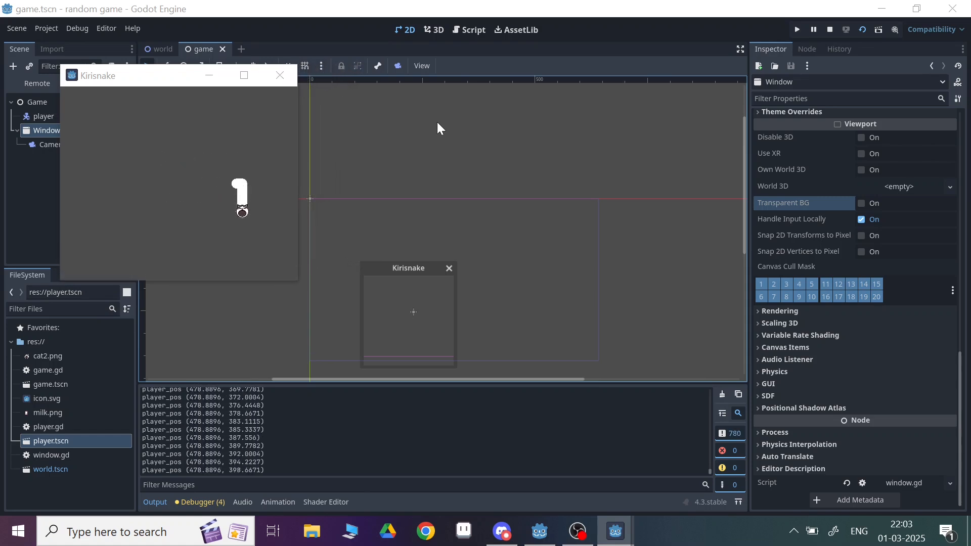
pyautogui.press('Right')
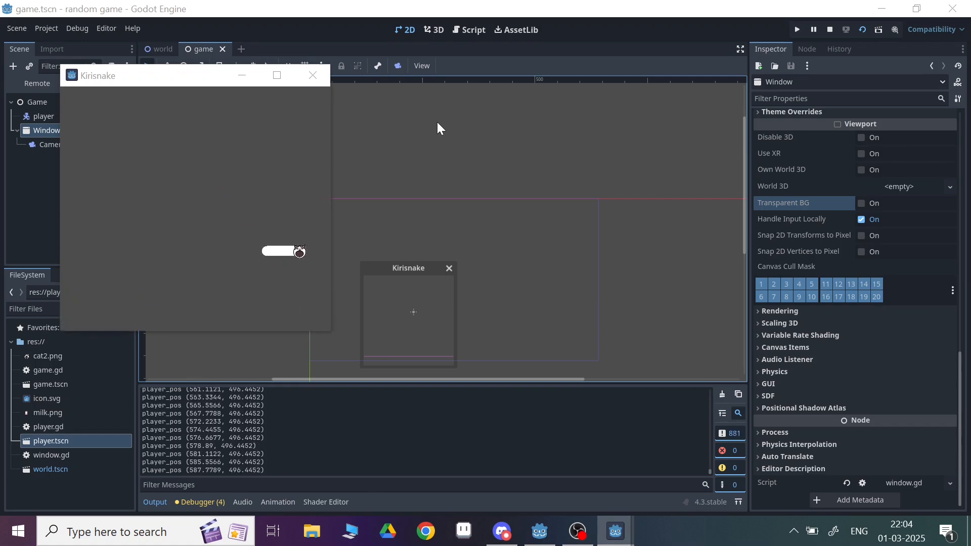
pyautogui.press('Down')
pyautogui.press('Left')
pyautogui.press('Down')
pyautogui.press('Right')
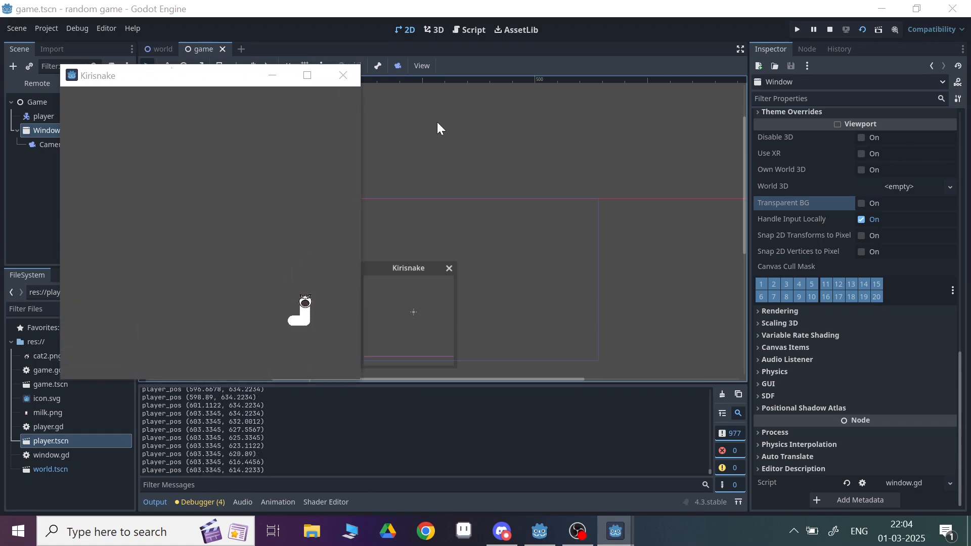
pyautogui.press('Up')
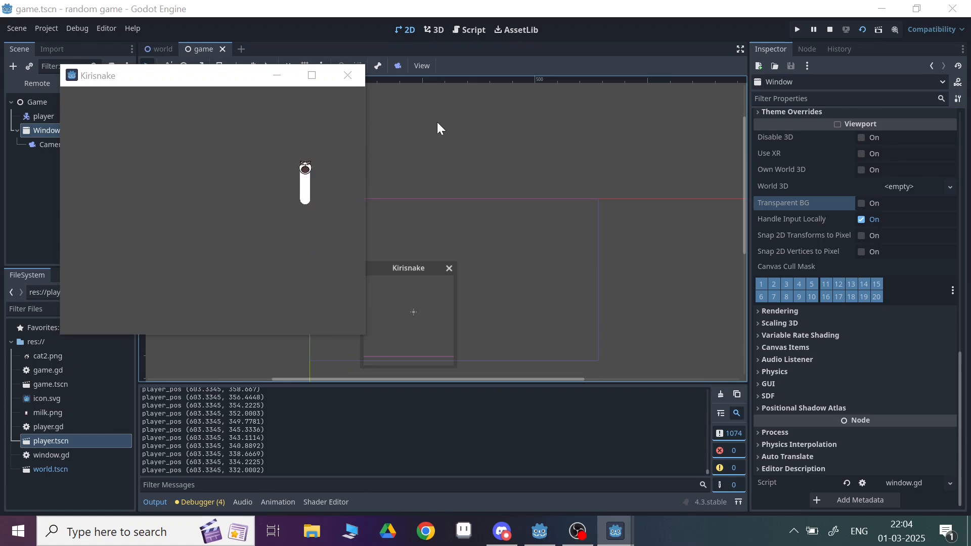
pyautogui.press('Right')
pyautogui.press('Down')
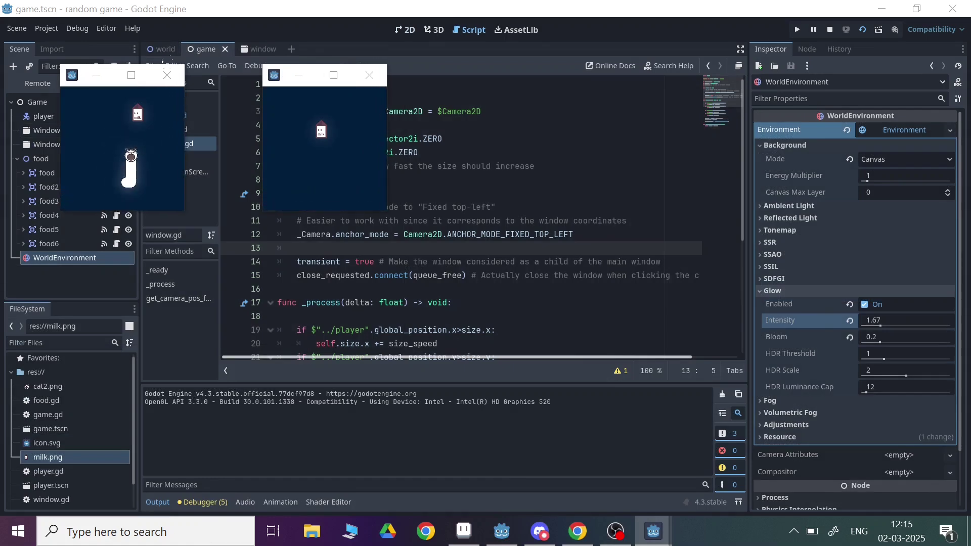
# Steer the snake through the widening Kirisnake windows toward the milk food.
pyautogui.press('Left')
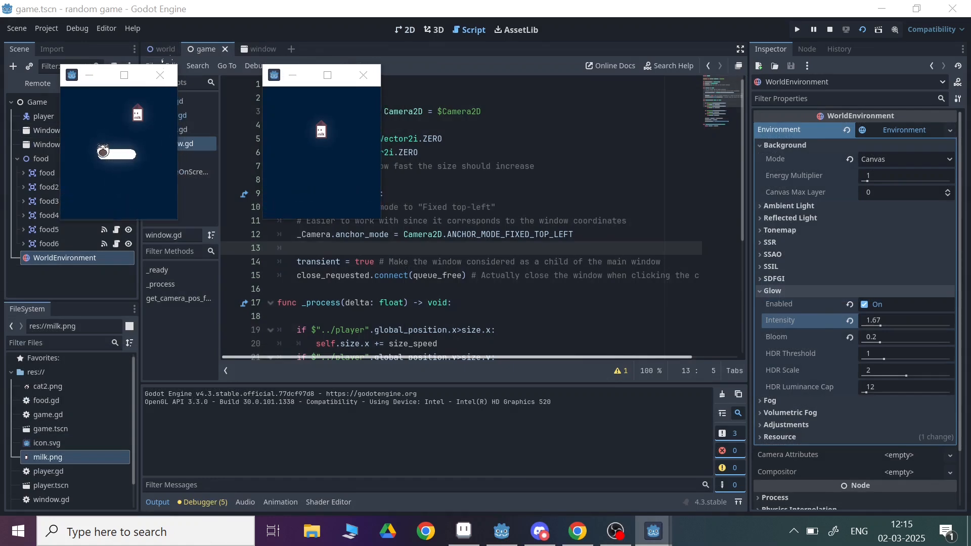
pyautogui.press('Up')
pyautogui.press('Right')
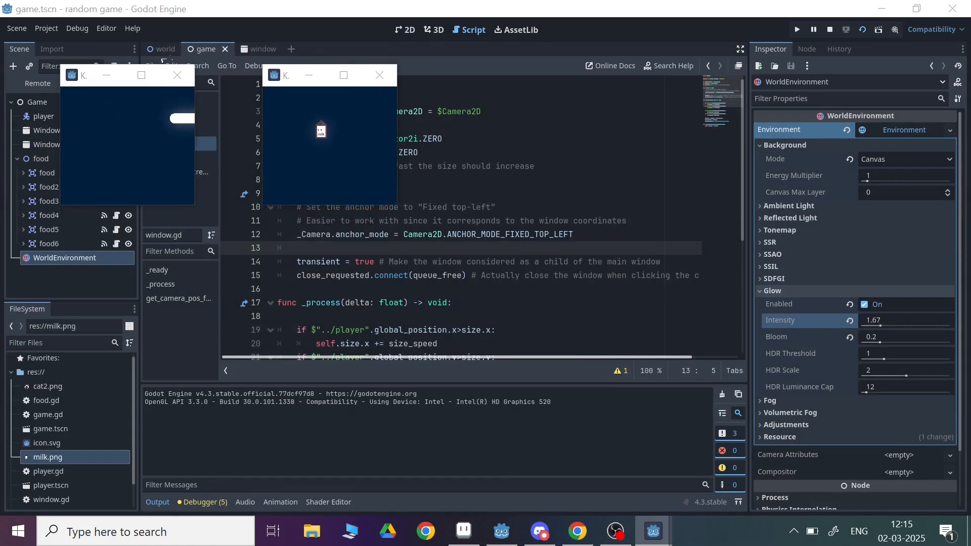
pyautogui.press('Down')
pyautogui.press('Right')
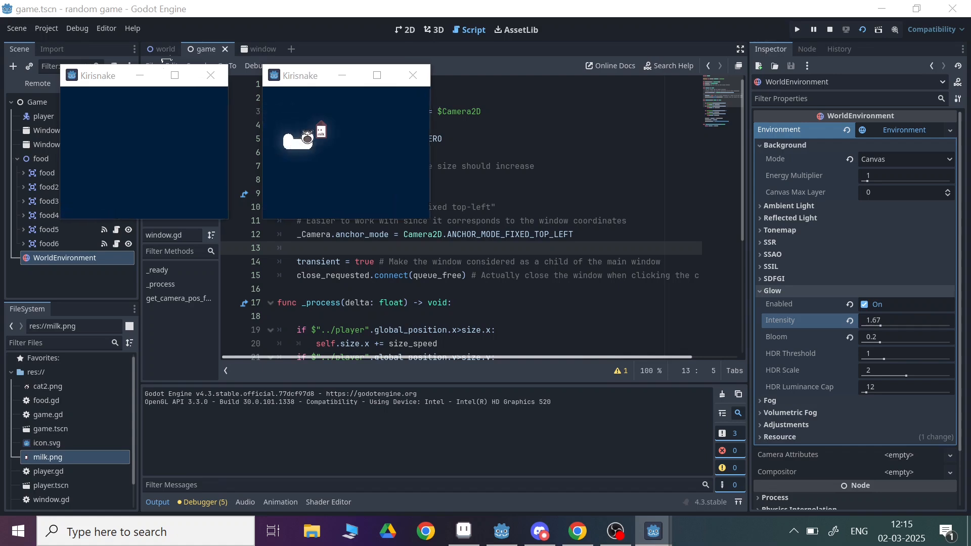
pyautogui.press('Up')
pyautogui.press('Right')
pyautogui.press('Down')
pyautogui.press('Right')
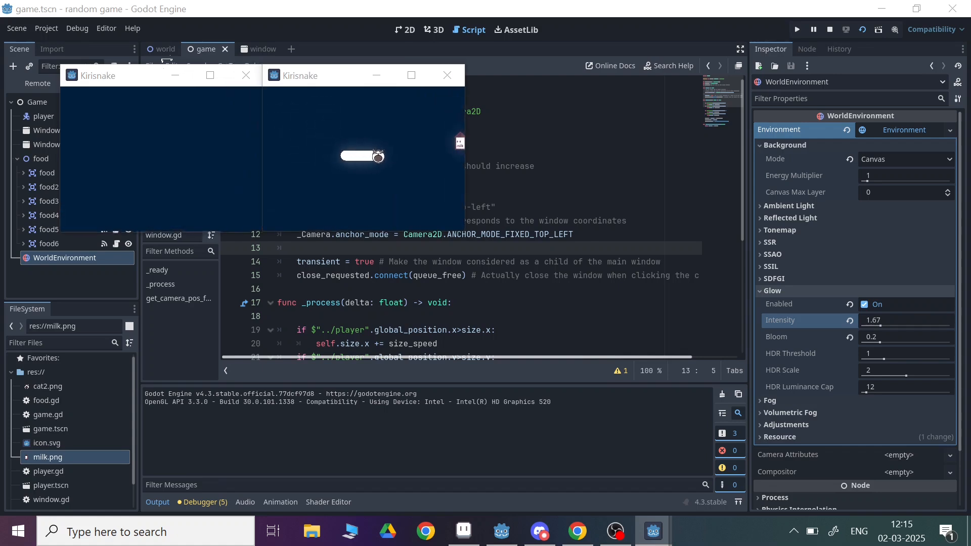
pyautogui.press('Up')
pyautogui.press('Right')
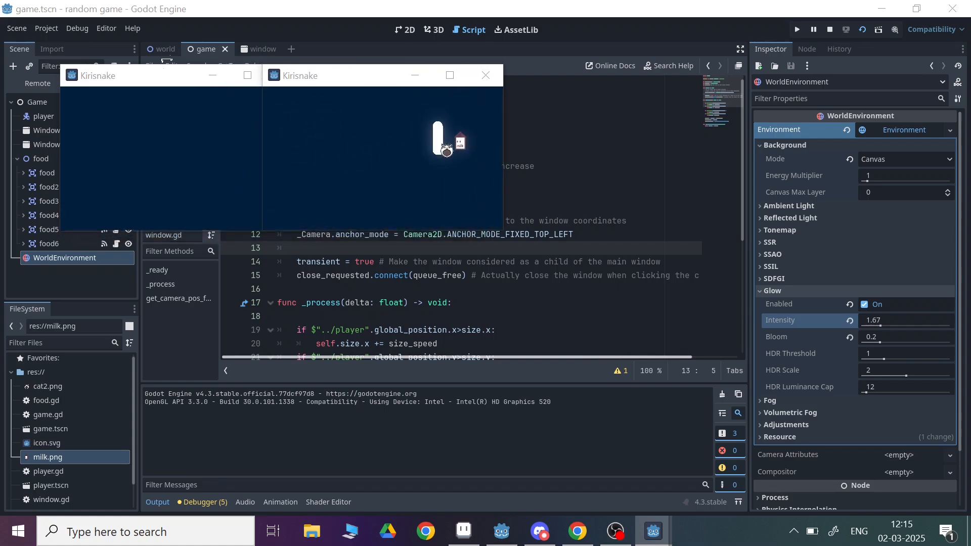
pyautogui.press('Up')
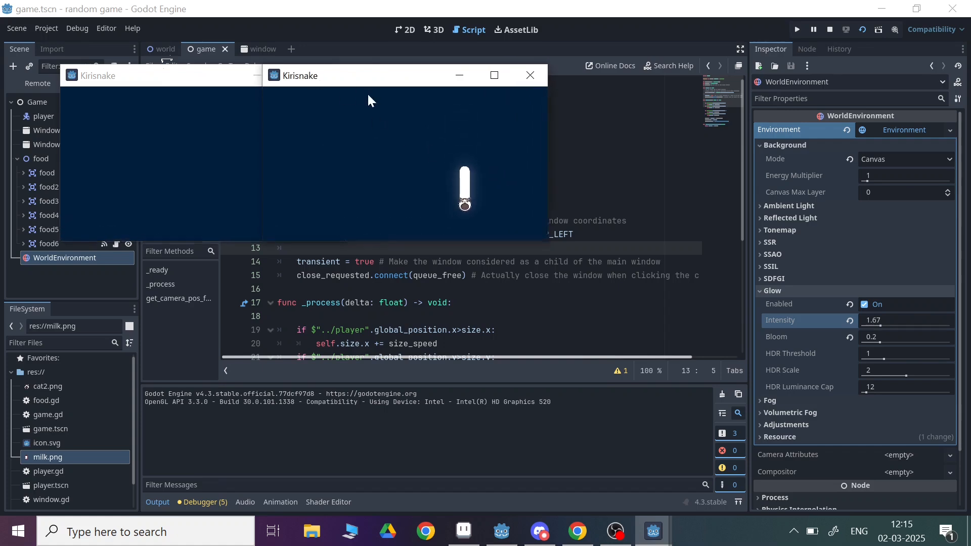
# Drag the right Kirisnake window lower left by its title bar, then turn the snake left.
pyautogui.moveTo(372, 131); pyautogui.dragTo(338, 189)
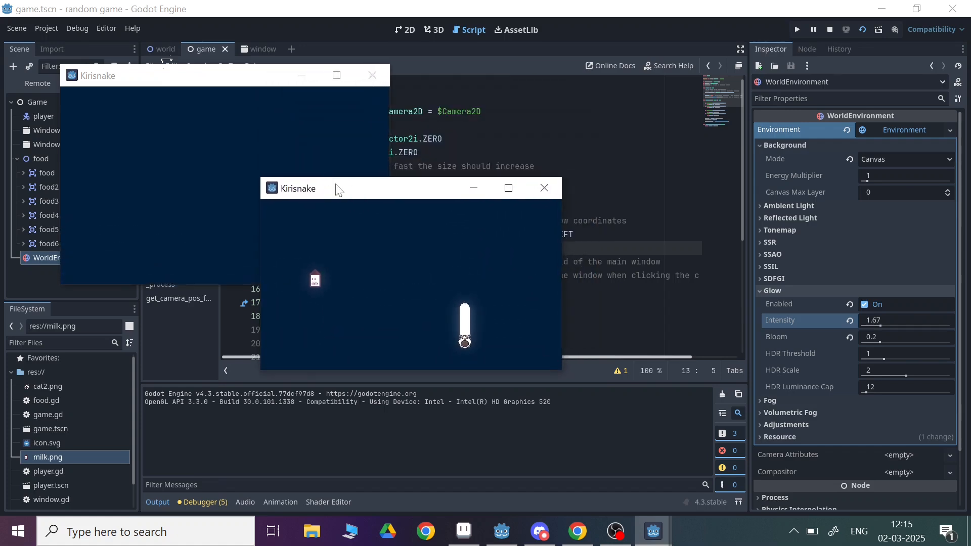
pyautogui.press('Left')
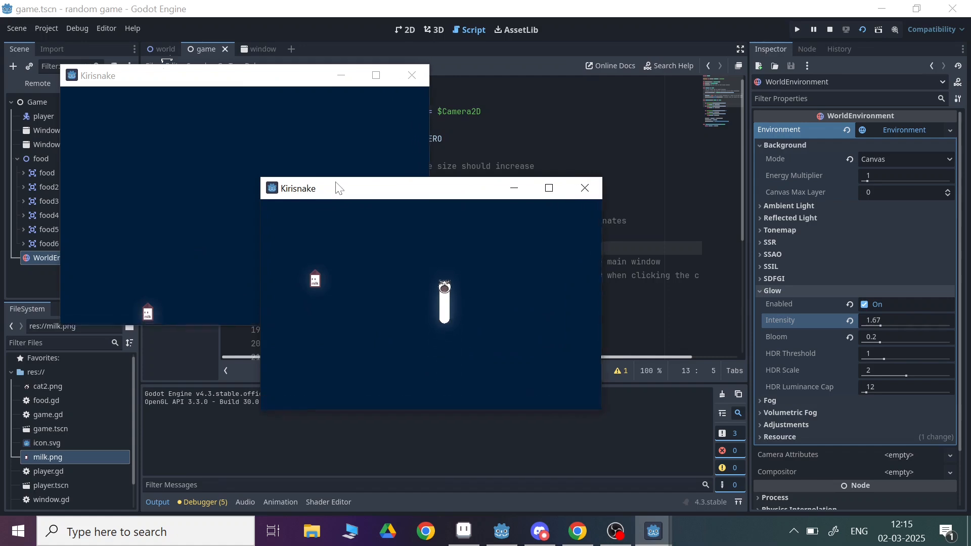
pyautogui.press('Left')
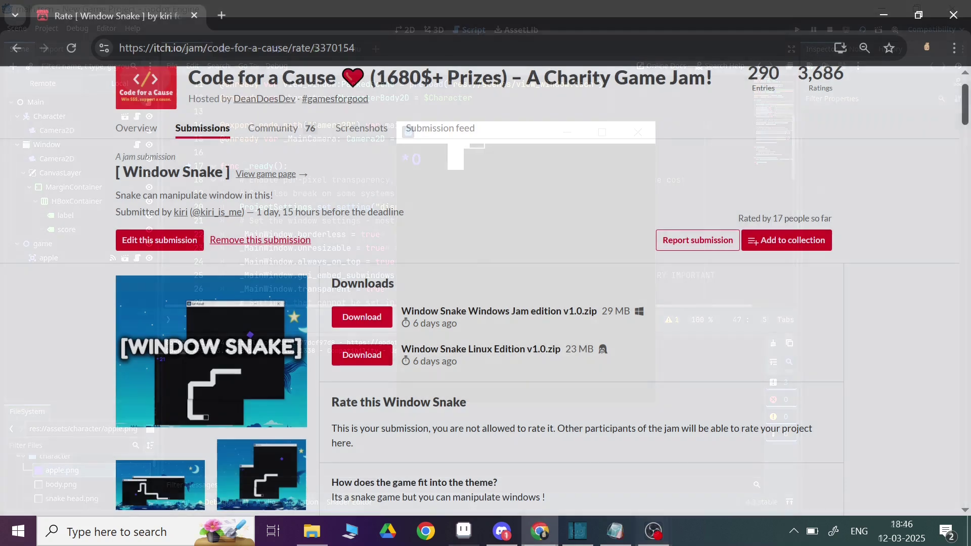
# Highlight the 'Rated by 17 people so far' text on the Window Snake submission page.
pyautogui.moveTo(832, 219); pyautogui.dragTo(738, 223)
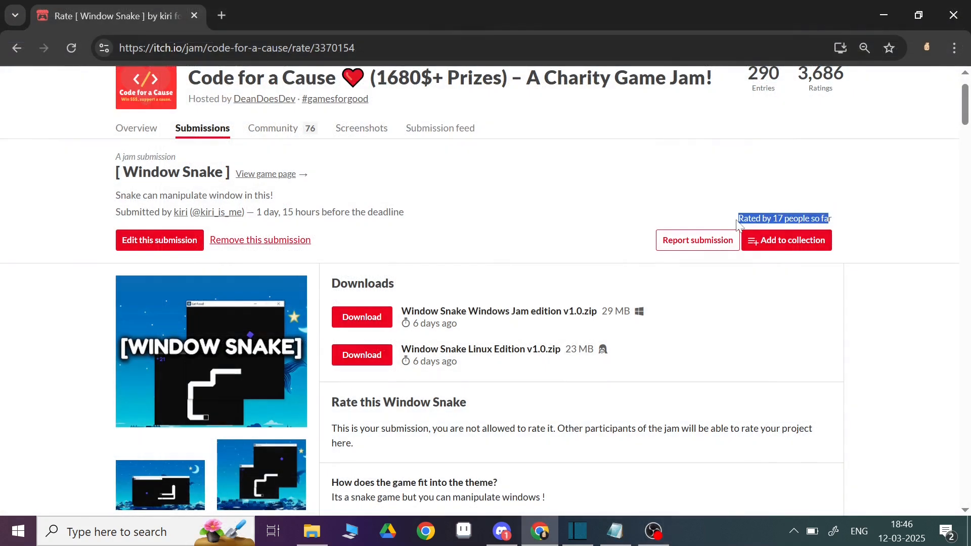
pyautogui.moveTo(964, 95); pyautogui.dragTo(962, 199)
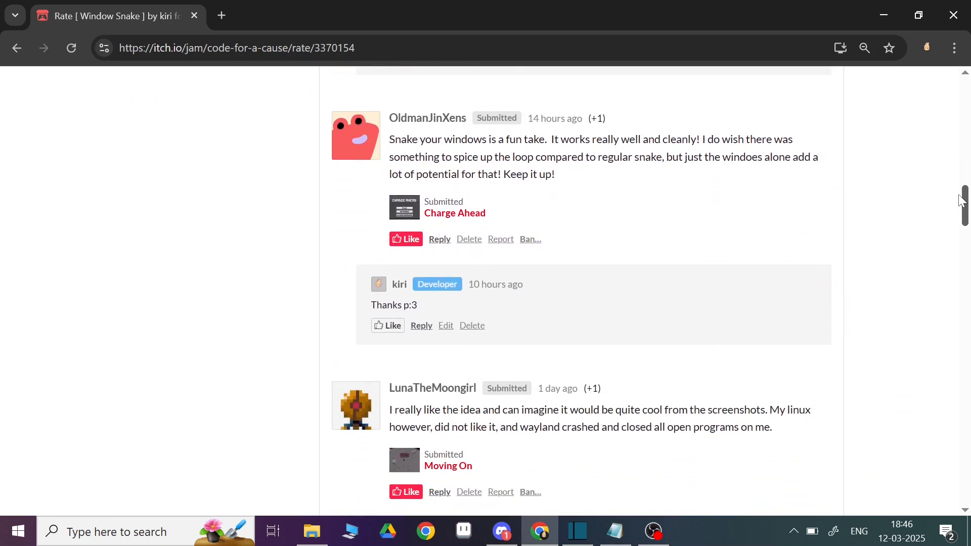